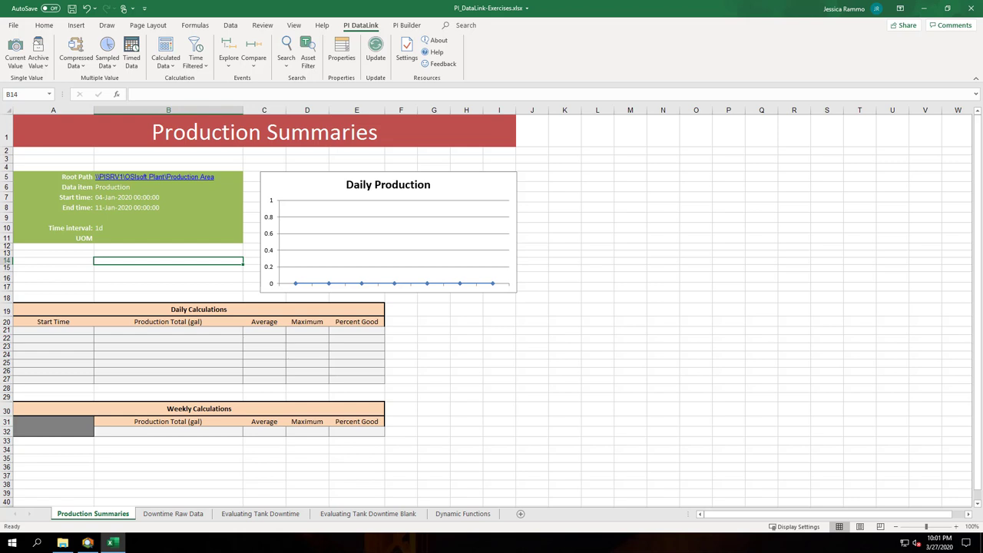
# - Put the uom property of data item B6 under root path B5 into B11, returning US gal/min
pyautogui.click(206, 240)
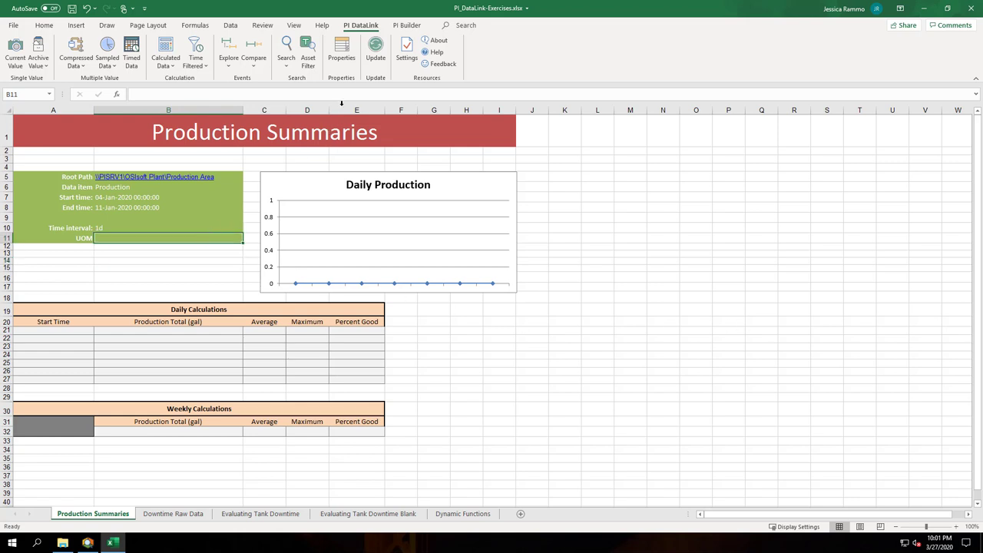
pyautogui.click(345, 54)
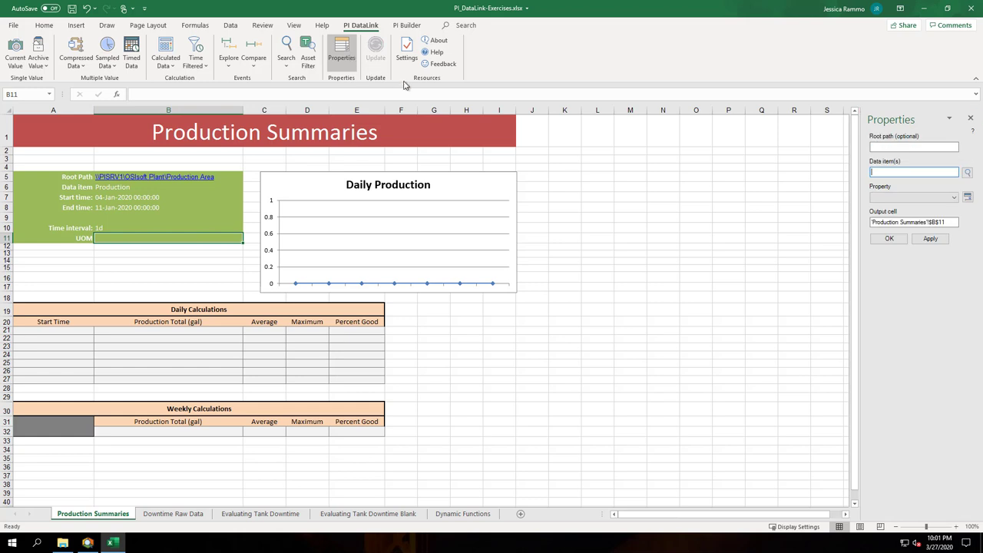
pyautogui.click(880, 146)
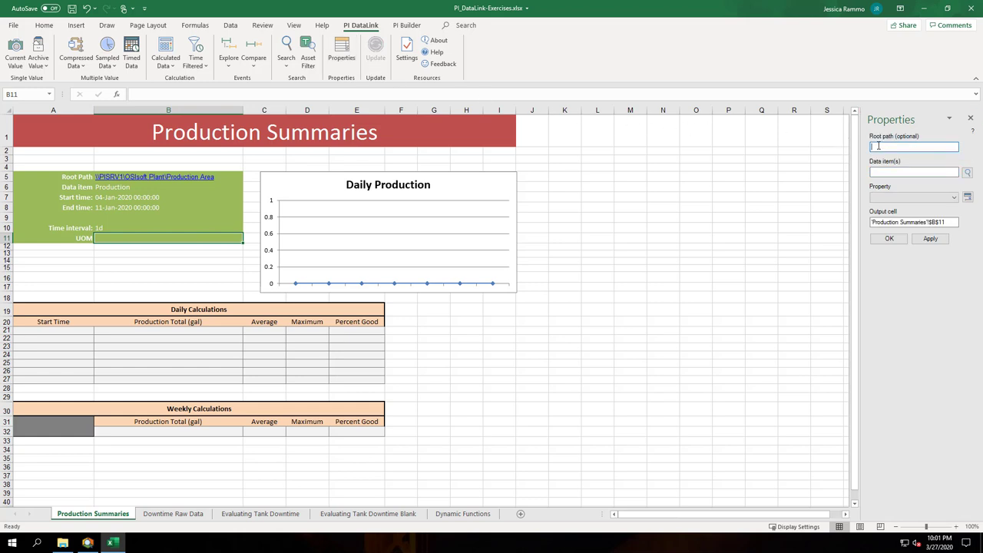
pyautogui.click(223, 177)
pyautogui.click(870, 173)
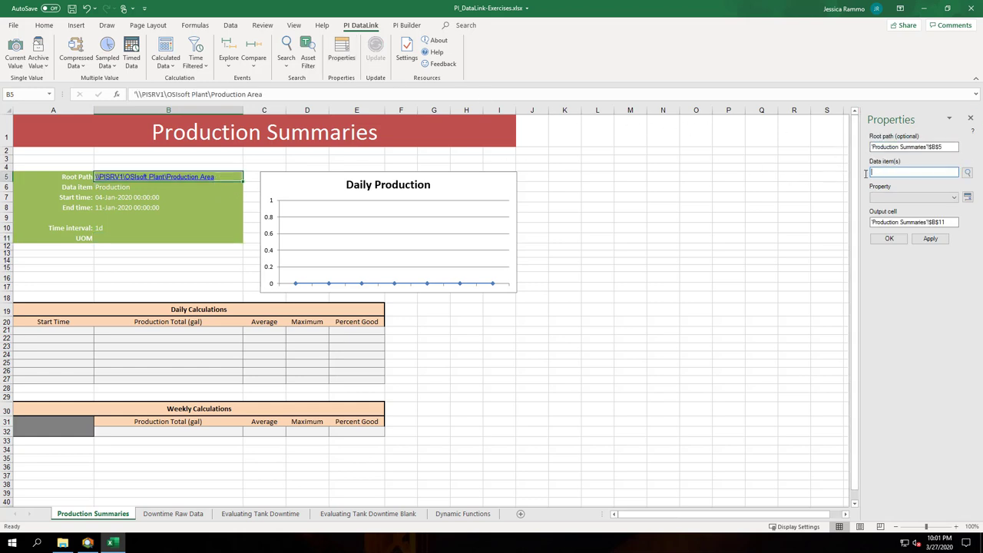
pyautogui.click(198, 186)
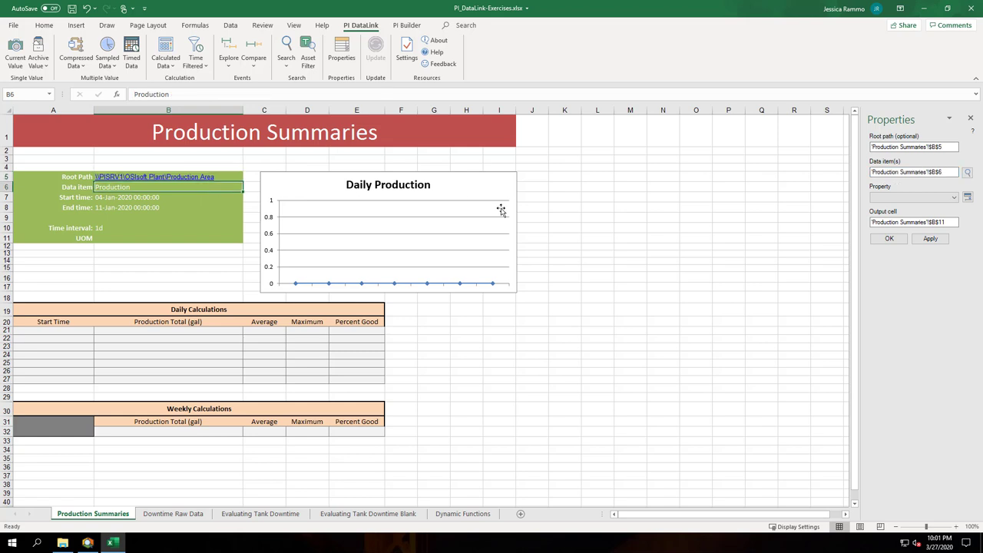
pyautogui.click(879, 199)
pyautogui.click(878, 222)
pyautogui.click(891, 238)
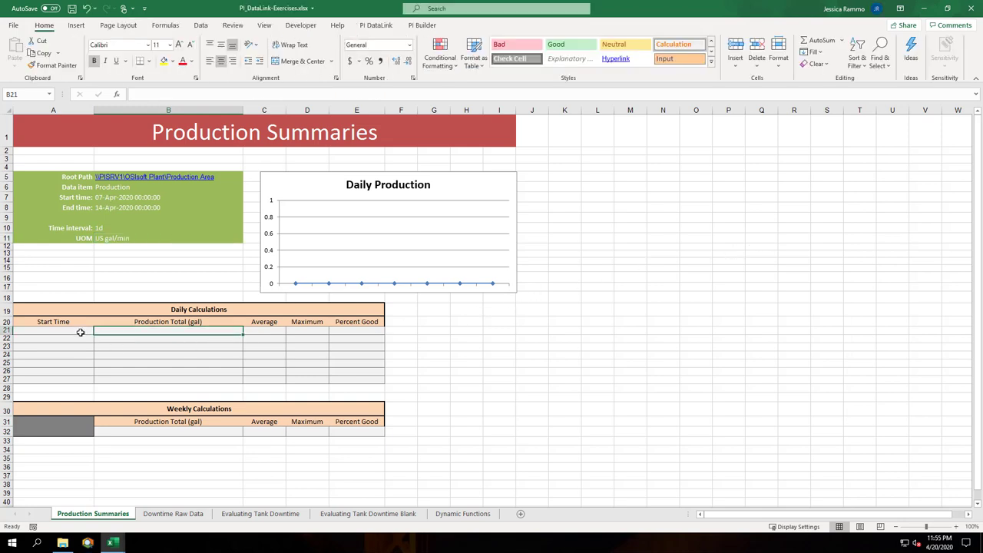
# - Set up a Calculated Data query at A21 linked to B5, B6, B7, B8 and B10
pyautogui.click(80, 332)
pyautogui.click(377, 25)
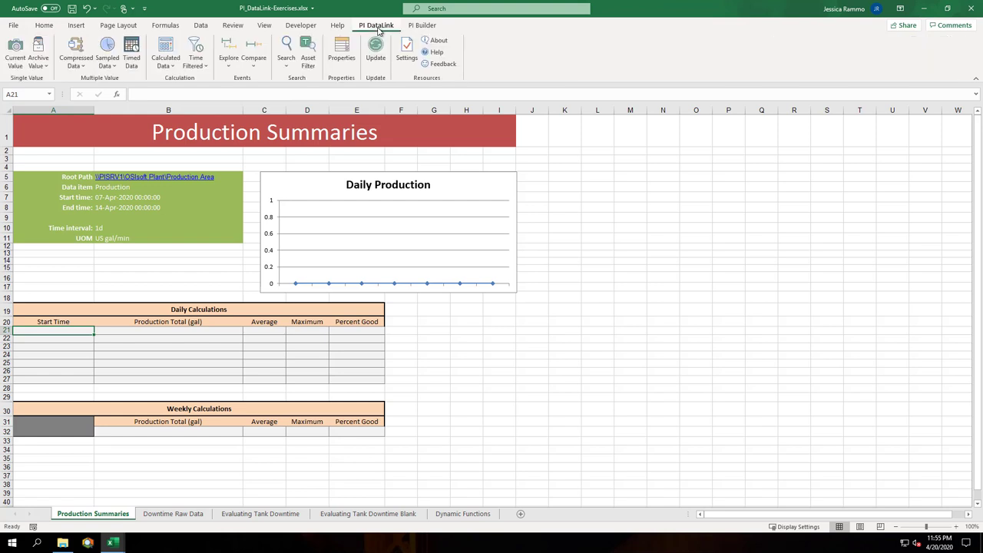
pyautogui.click(174, 47)
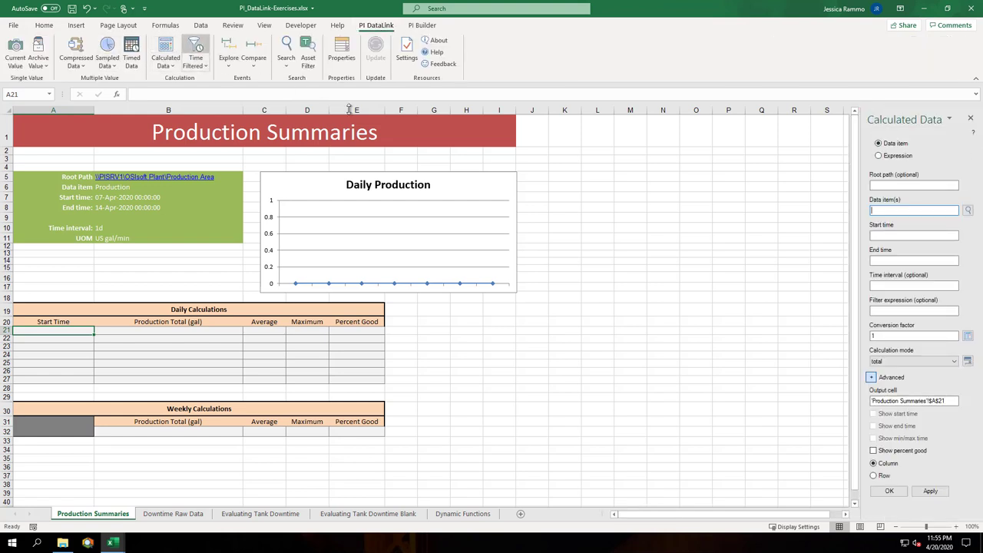
pyautogui.click(905, 185)
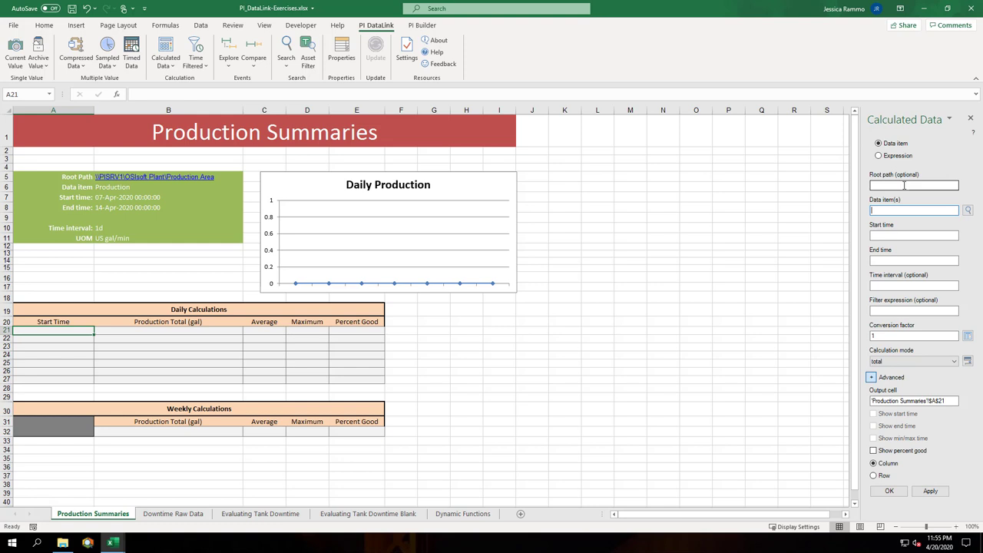
pyautogui.click(219, 178)
pyautogui.click(903, 211)
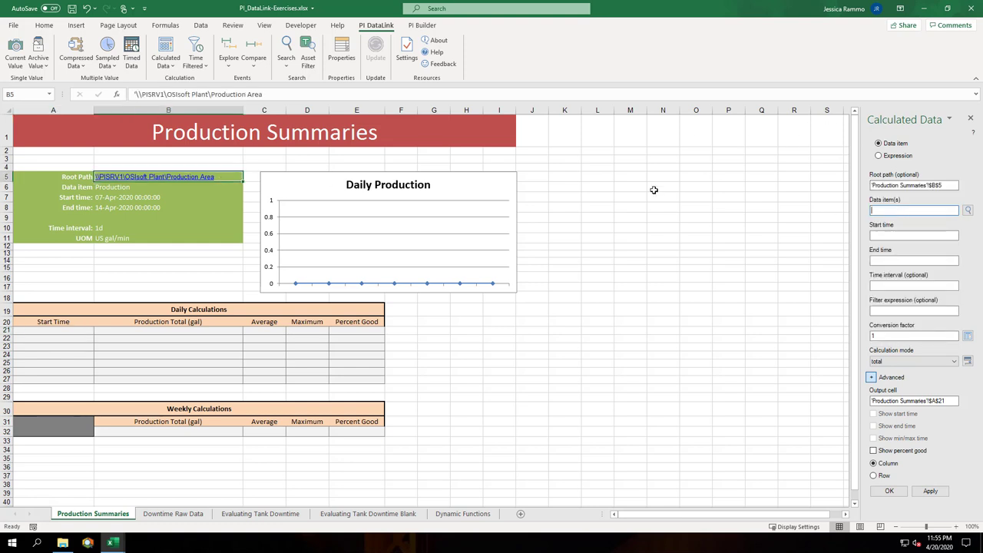
pyautogui.click(230, 188)
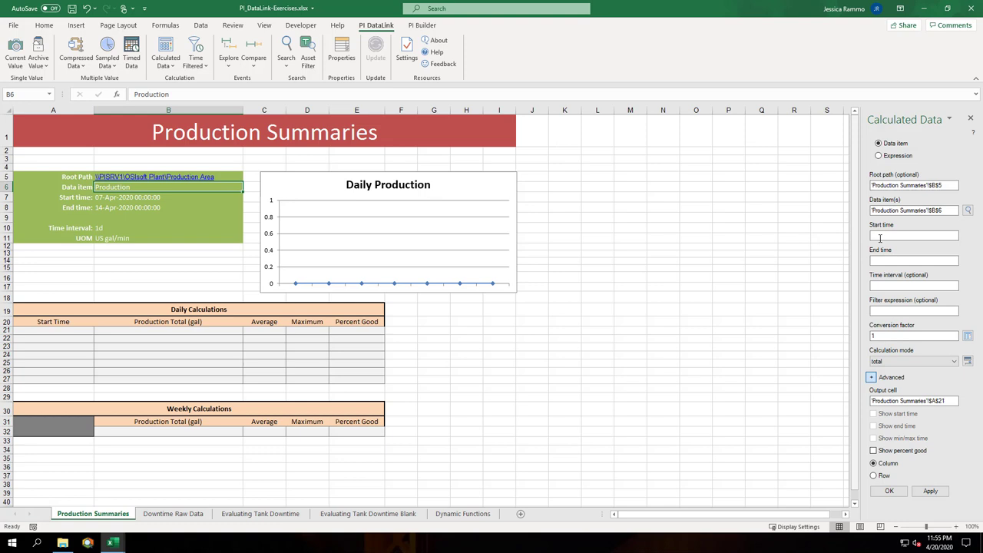
pyautogui.click(215, 196)
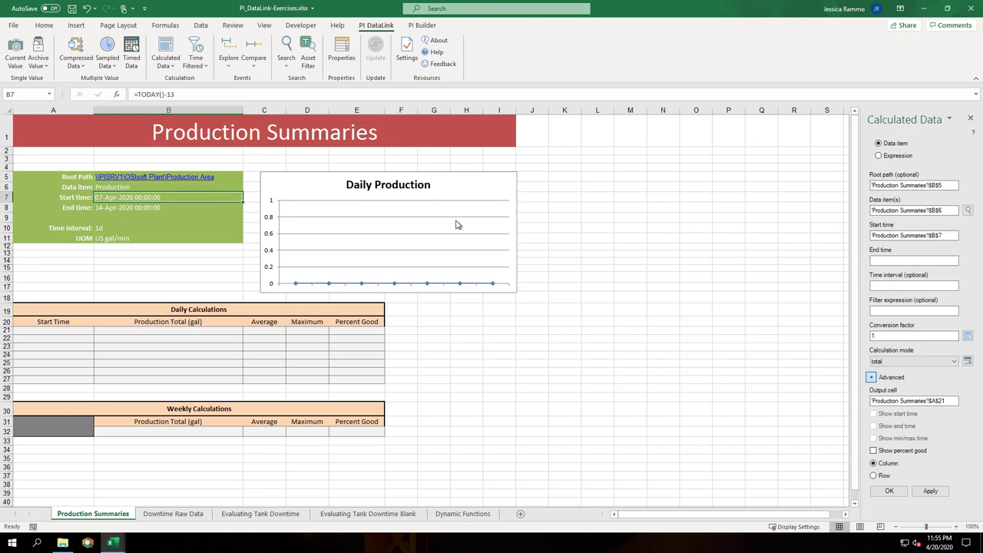
pyautogui.click(875, 261)
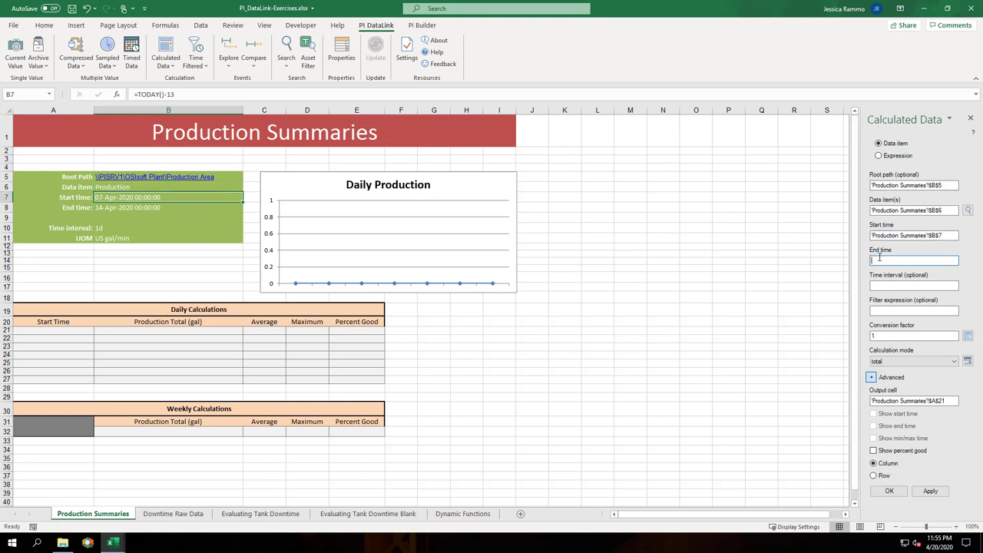
pyautogui.click(150, 209)
pyautogui.click(913, 285)
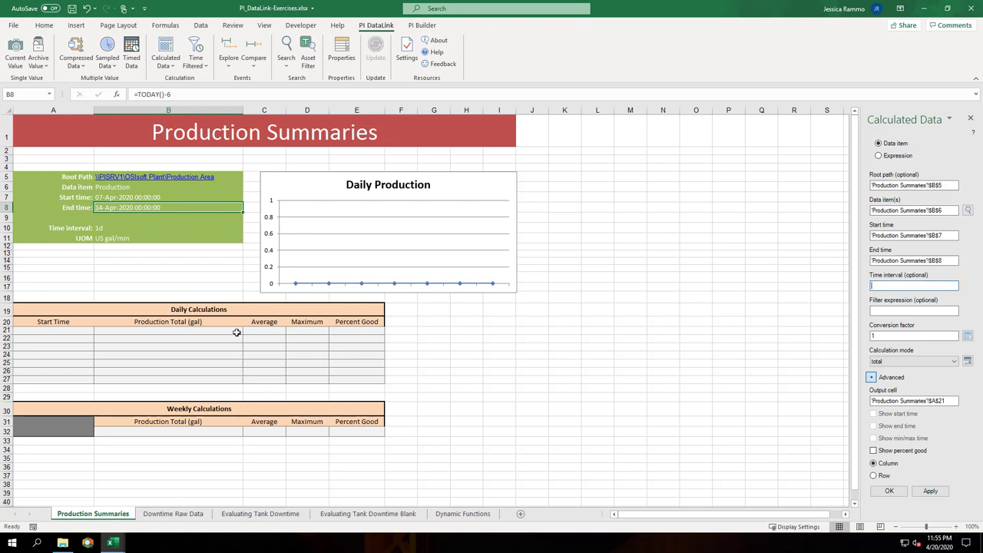
pyautogui.click(106, 231)
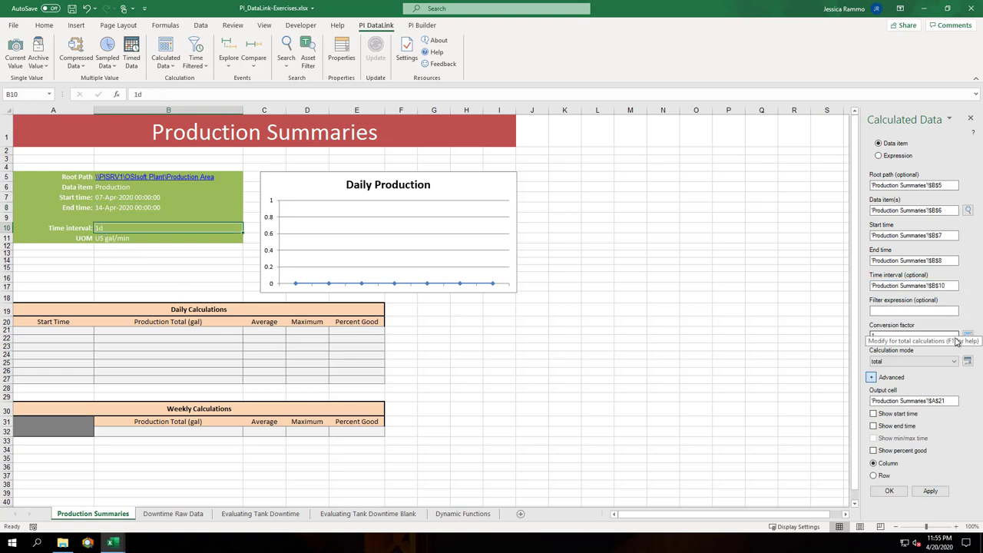
# - Apply a per-minute conversion factor of 1440 and output the daily production totals for 07–13 Apr
pyautogui.click(968, 336)
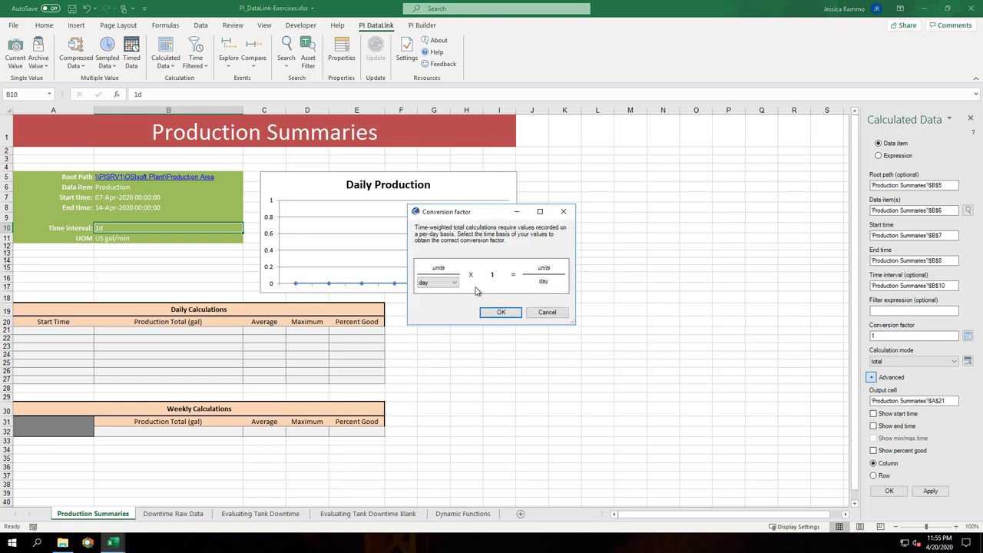
pyautogui.click(434, 283)
pyautogui.click(428, 299)
pyautogui.click(499, 312)
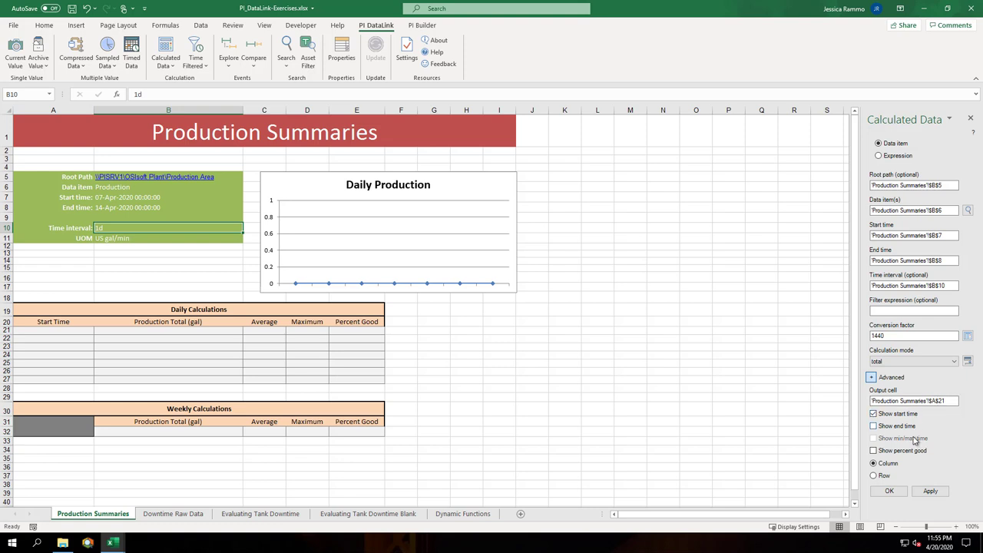
pyautogui.click(893, 491)
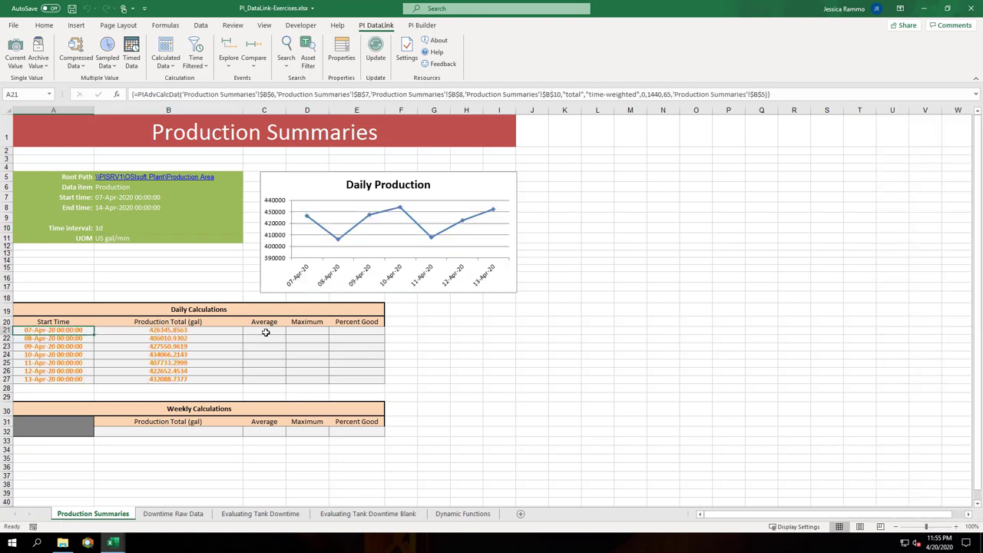
# - Start a Calculated Data query at C21 linking root path, data item, start and end time to B5–B8
pyautogui.click(265, 332)
pyautogui.click(163, 50)
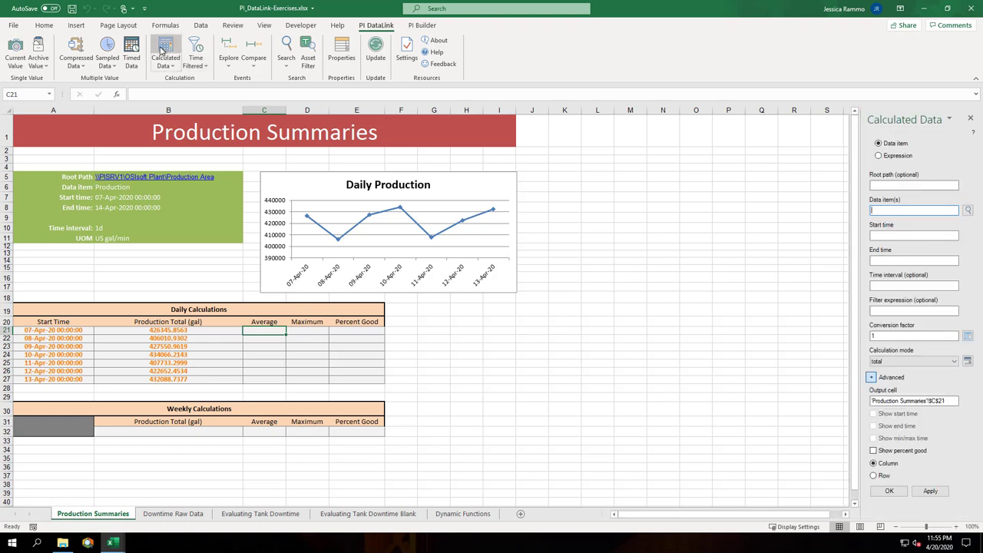
pyautogui.click(896, 185)
pyautogui.write('\\\\')
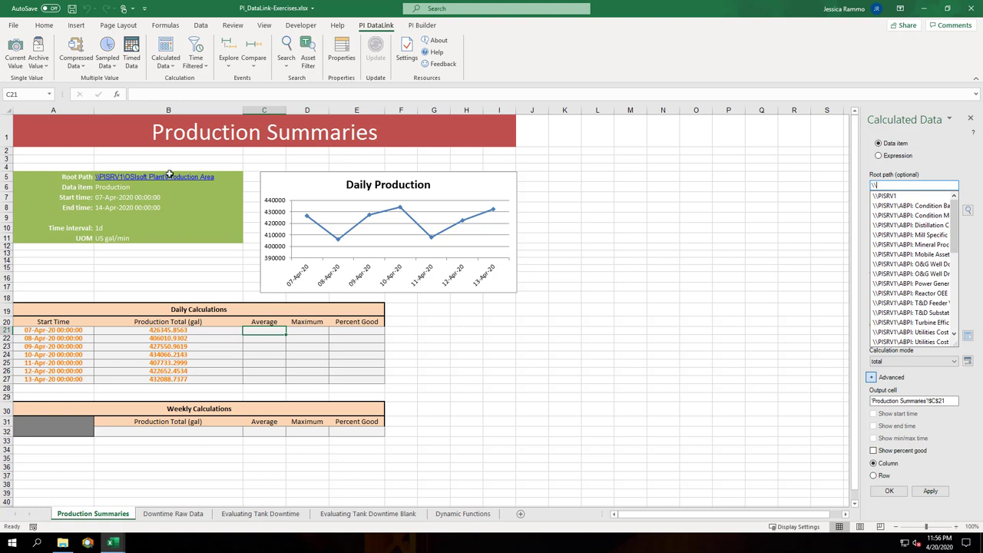
pyautogui.click(228, 172)
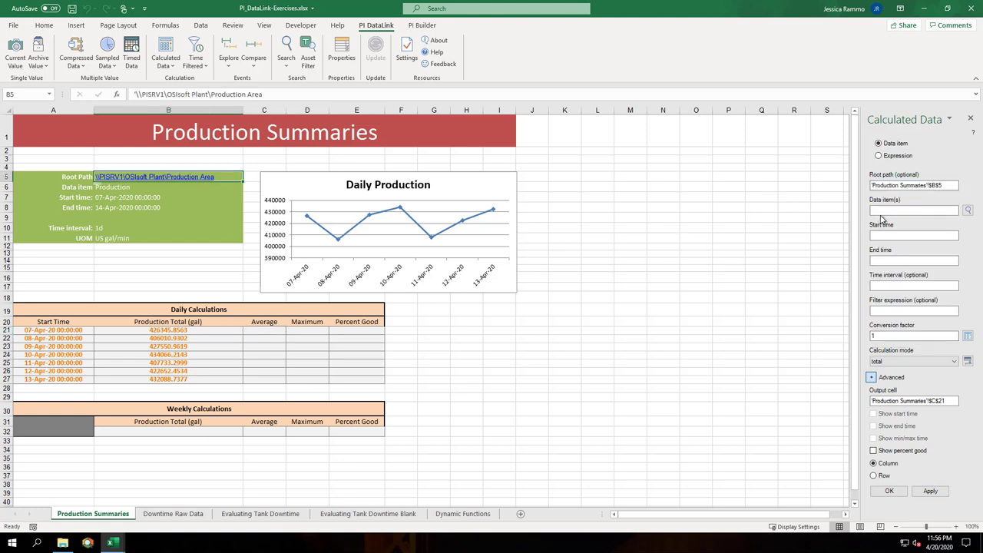
pyautogui.click(198, 186)
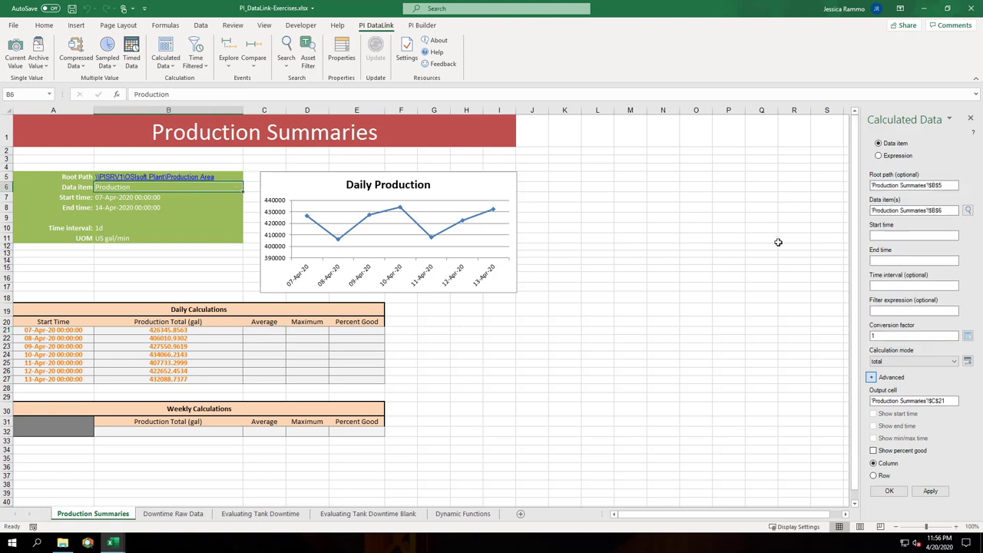
pyautogui.click(891, 234)
pyautogui.click(160, 197)
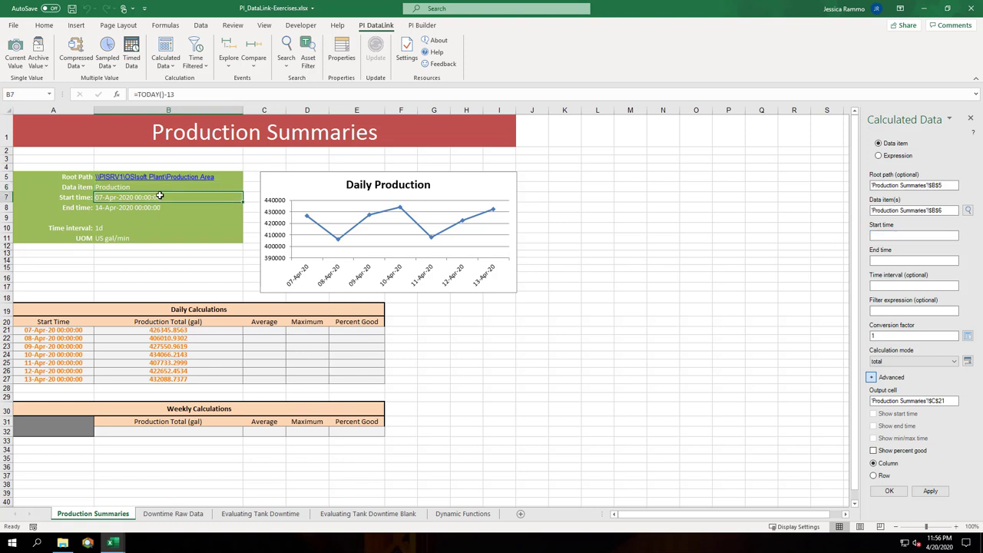
pyautogui.click(904, 261)
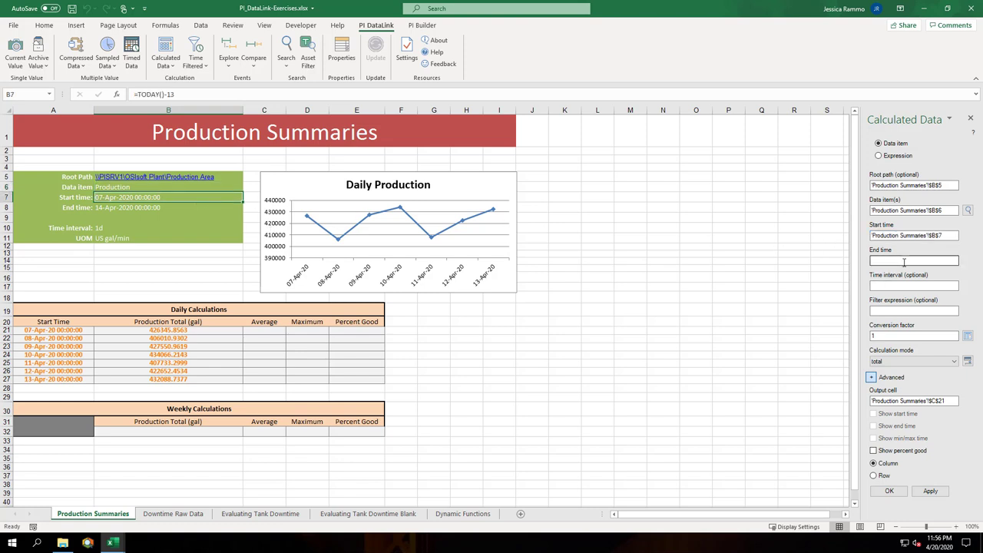
pyautogui.click(211, 208)
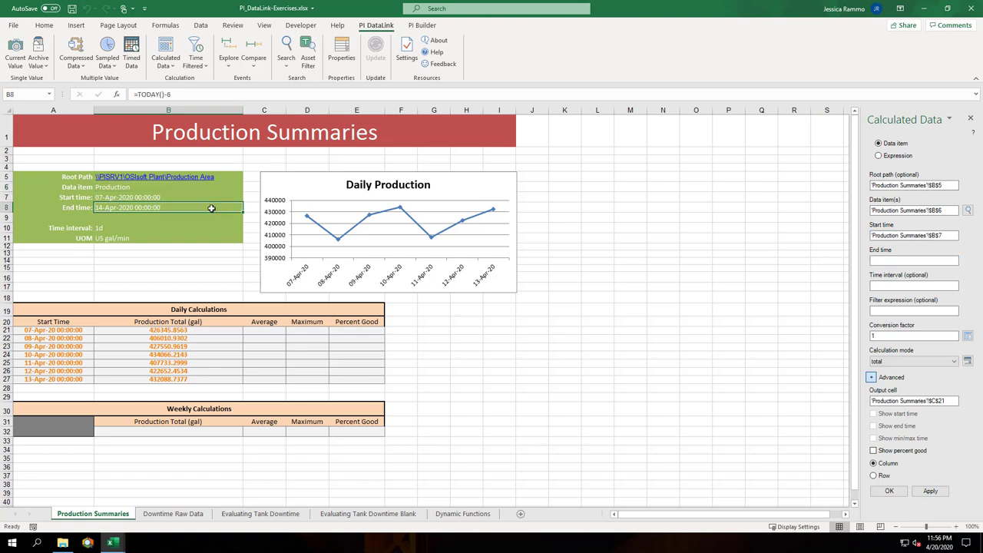
# - Use the 1d interval from B10 with time-weighted average mode to fill the Average column
pyautogui.click(876, 283)
pyautogui.click(140, 227)
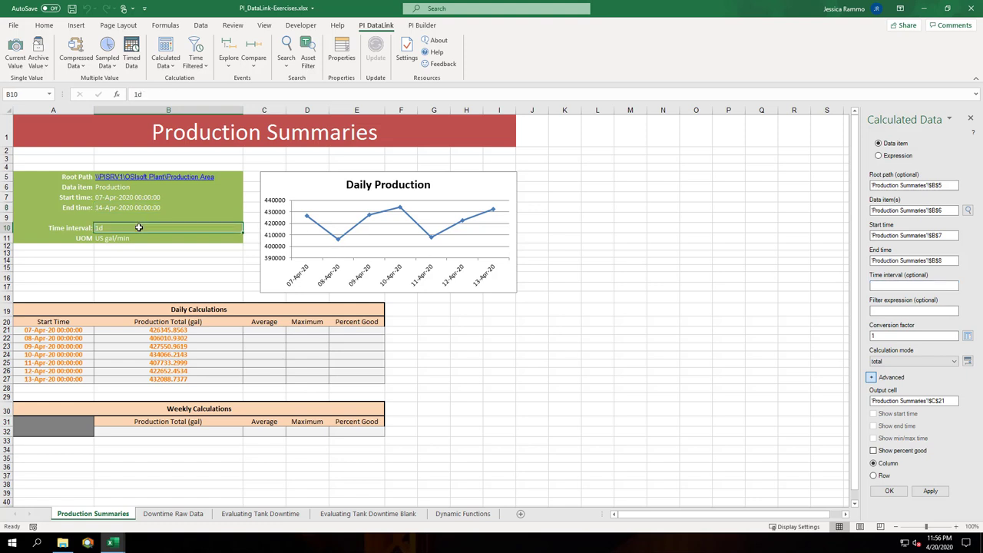
pyautogui.click(954, 362)
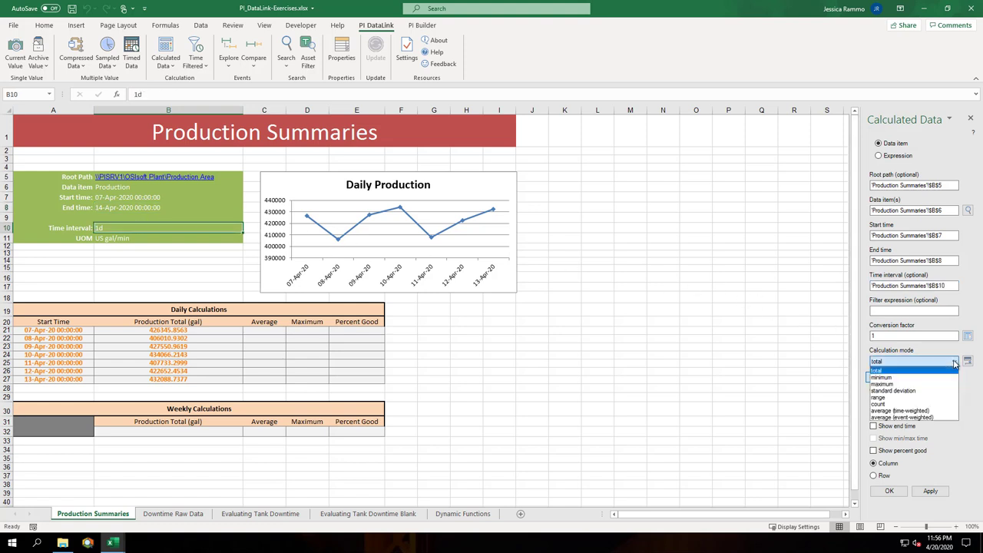
pyautogui.click(904, 411)
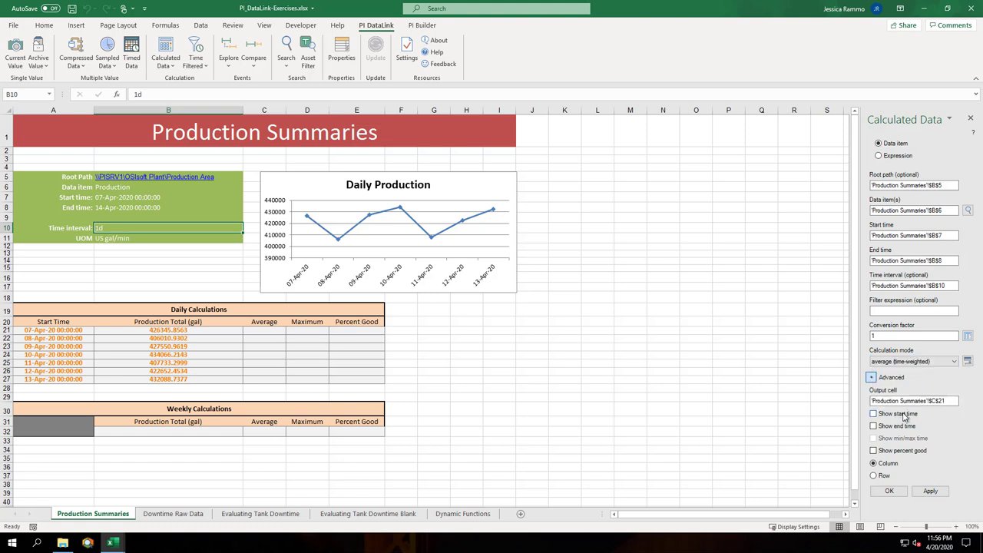
pyautogui.click(894, 491)
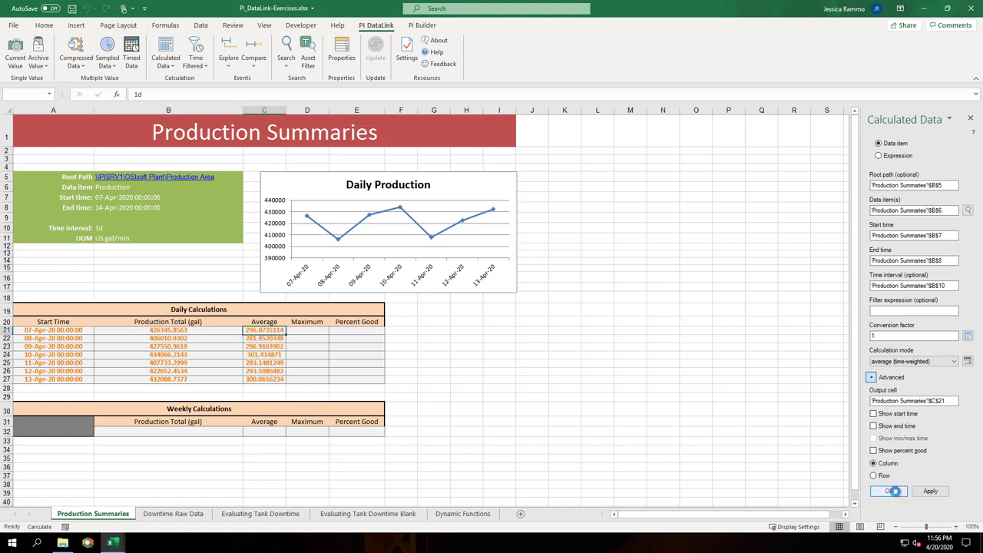
pyautogui.click(310, 331)
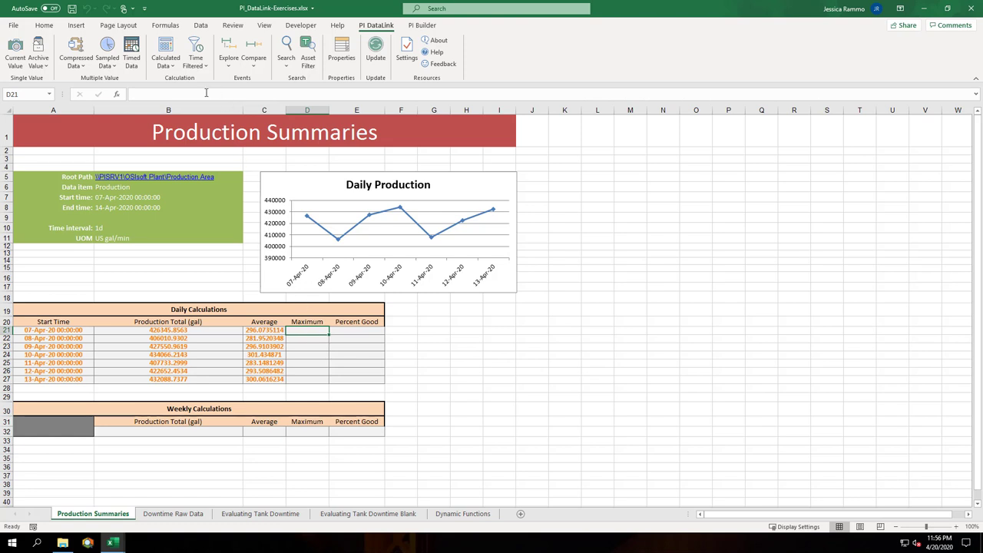
# - Start a Calculated Data query for D21 linked to cells B5, B6, B7, B8 and B10
pyautogui.click(167, 47)
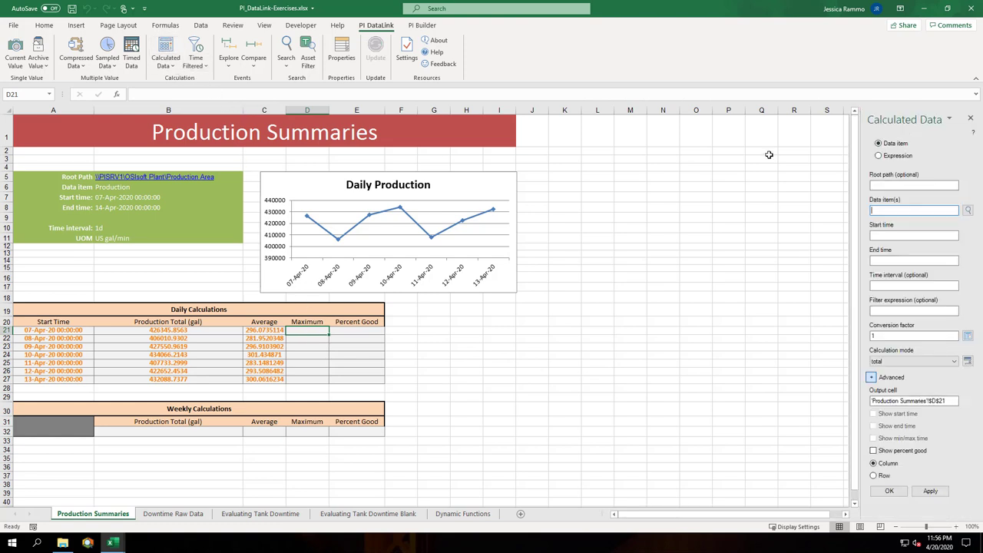
pyautogui.click(908, 185)
pyautogui.write('\\\\')
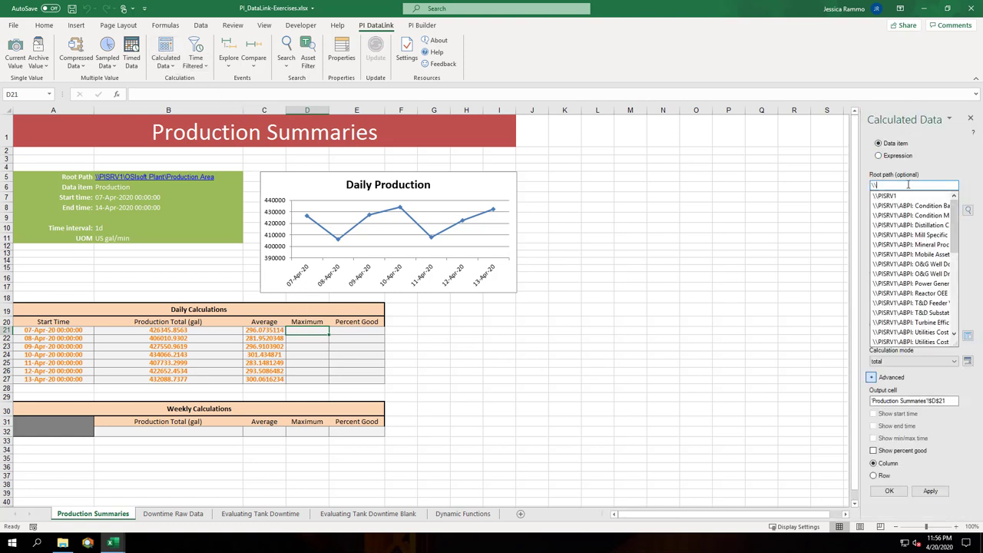
pyautogui.click(231, 180)
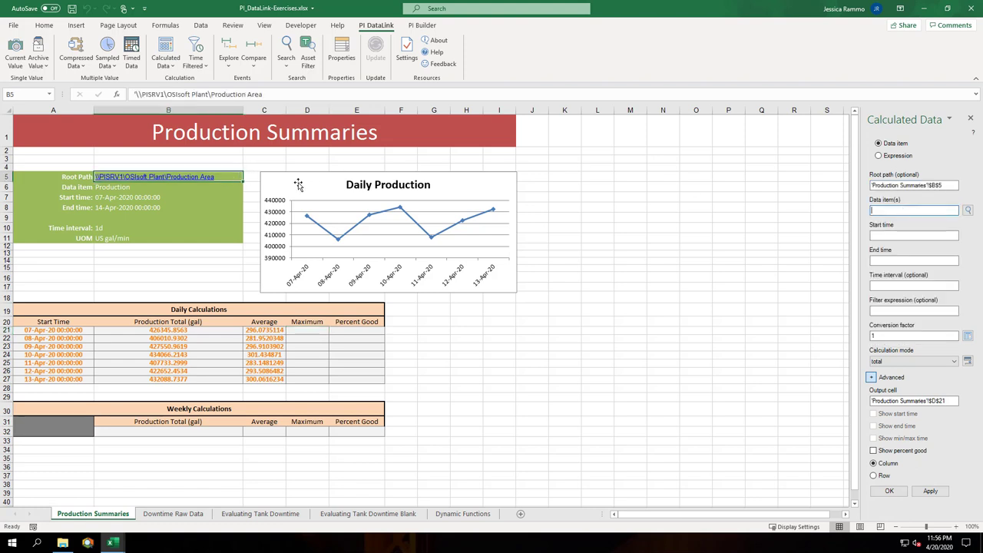
pyautogui.click(190, 188)
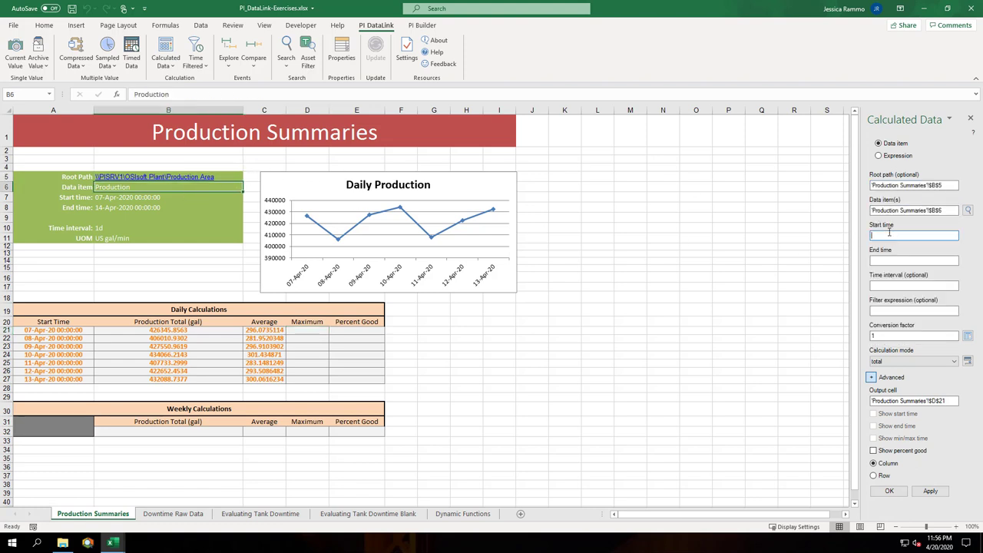
pyautogui.click(178, 197)
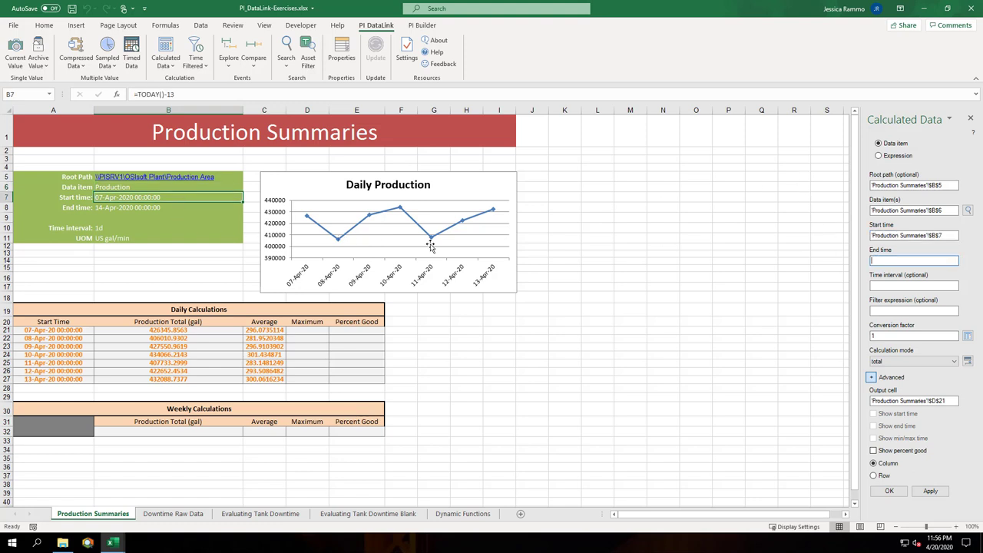
pyautogui.click(161, 208)
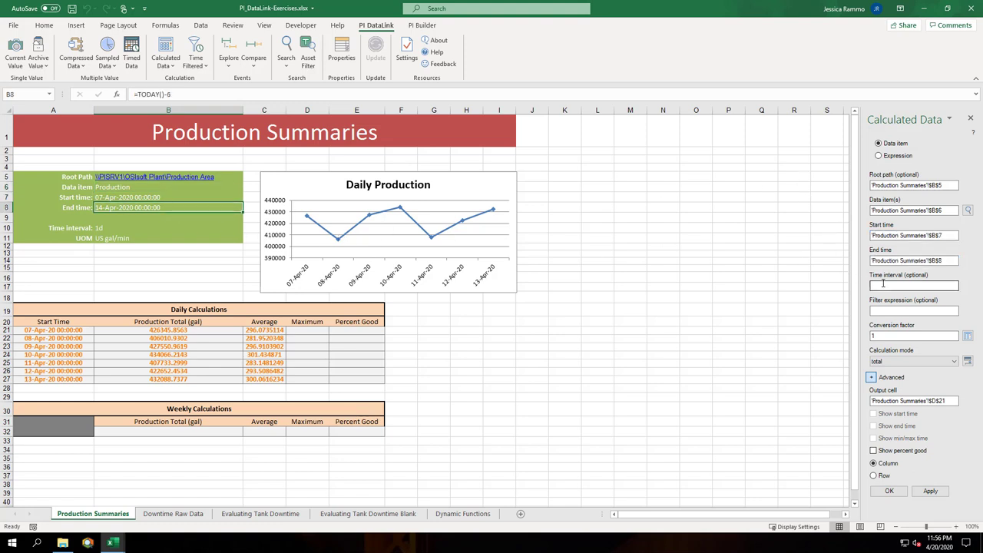
pyautogui.click(117, 229)
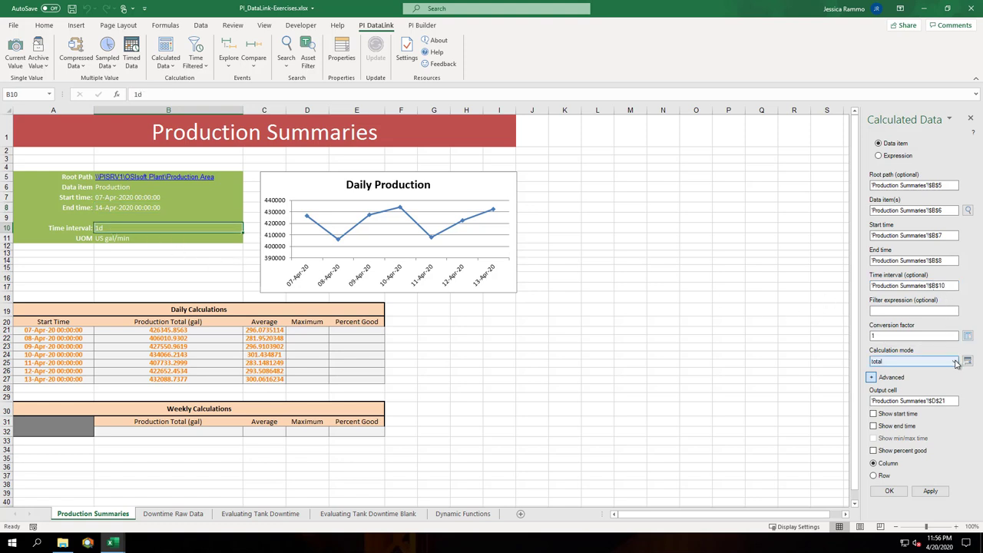
# - Calculate daily maximums with percent good, filling the Maximum and Percent Good columns
pyautogui.click(955, 362)
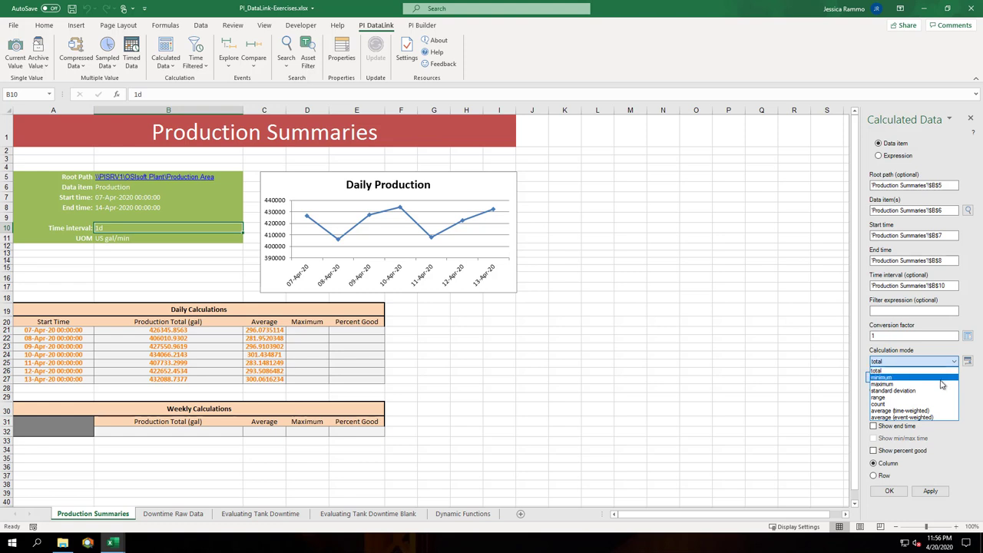
pyautogui.click(939, 384)
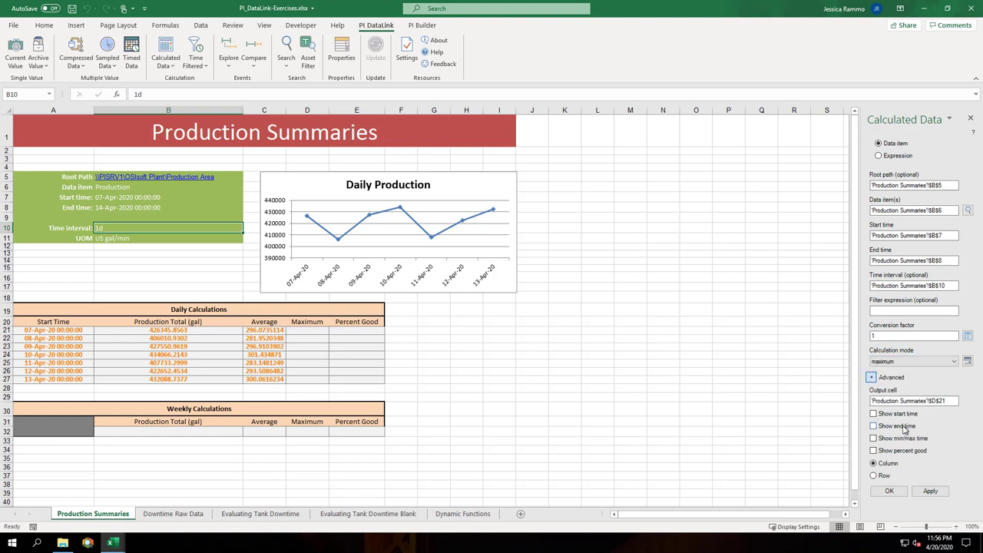
pyautogui.click(903, 453)
pyautogui.click(887, 492)
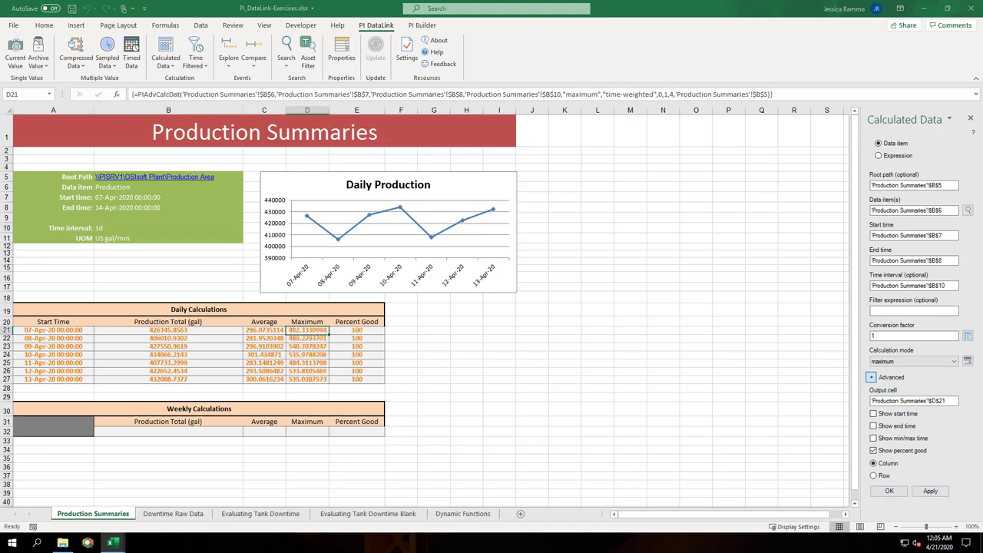
pyautogui.click(218, 433)
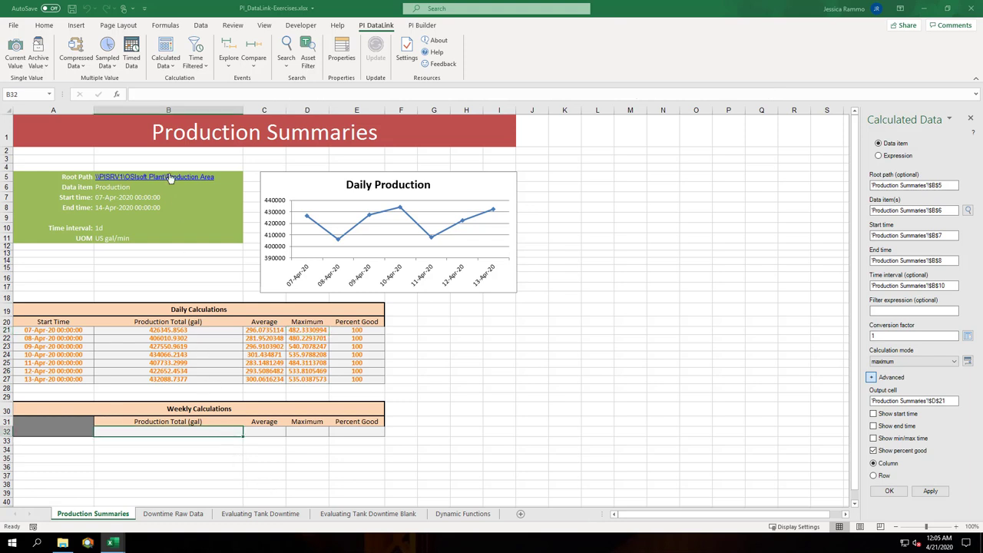
# - Open a fresh Calculated Data form for B32 with root path B5, data item B6 and start time B7
pyautogui.click(168, 44)
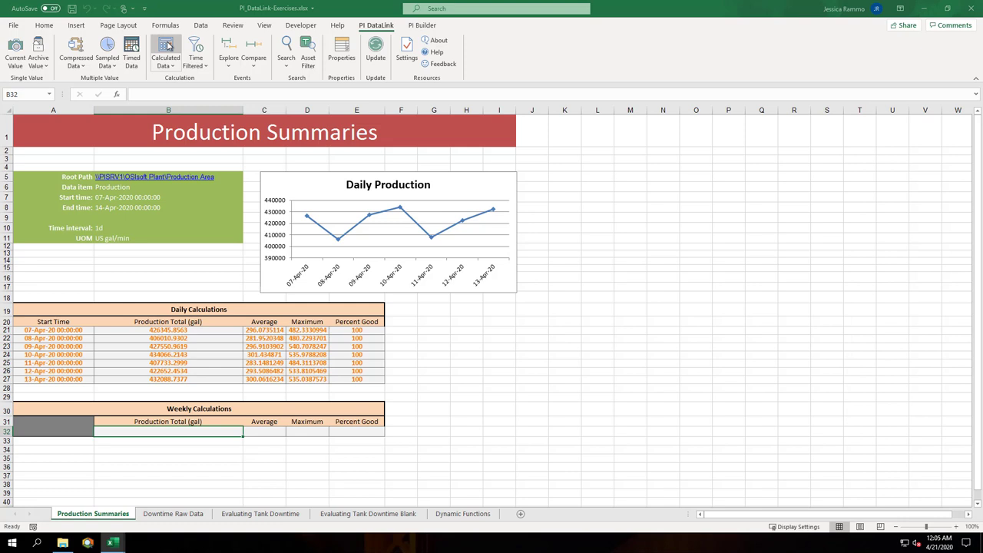
pyautogui.click(168, 45)
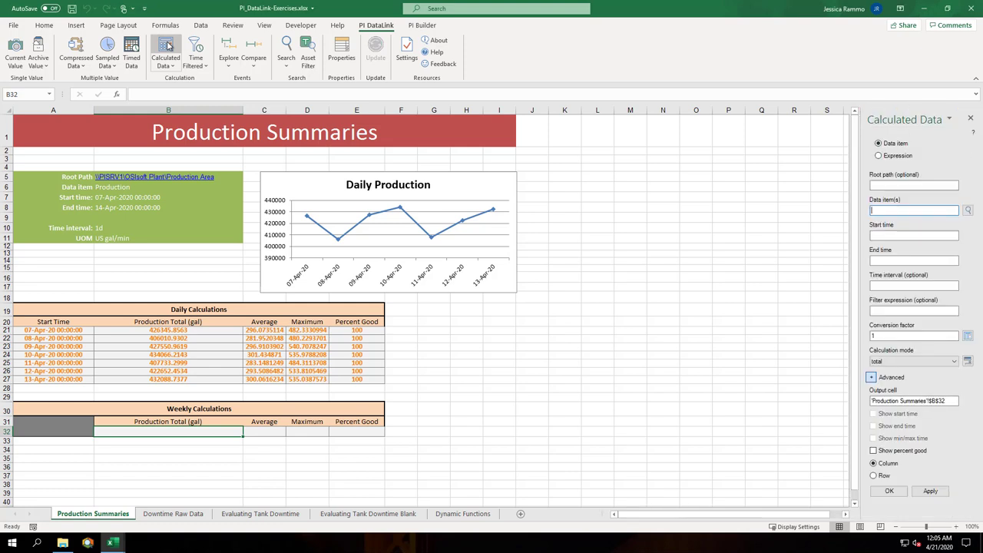
pyautogui.click(910, 185)
pyautogui.click(230, 177)
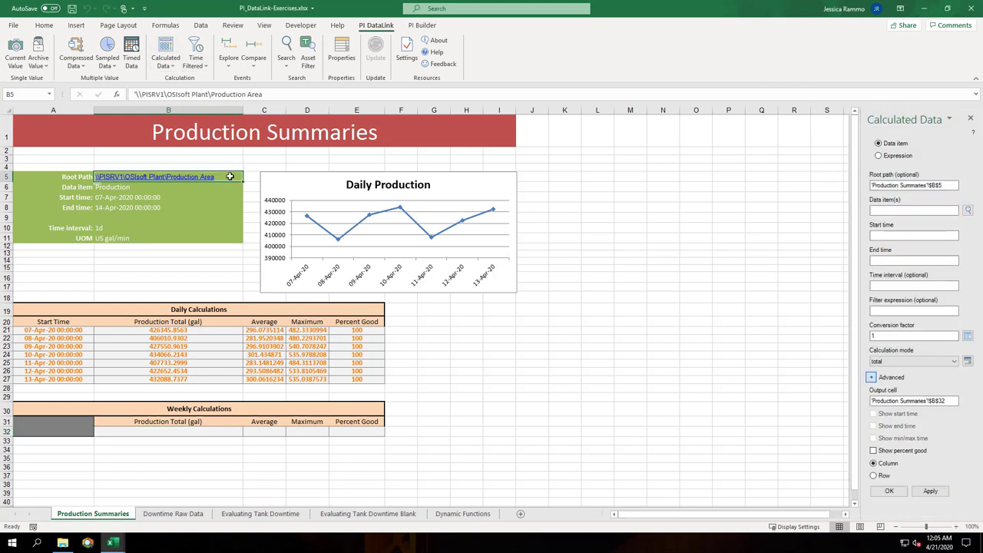
pyautogui.click(896, 212)
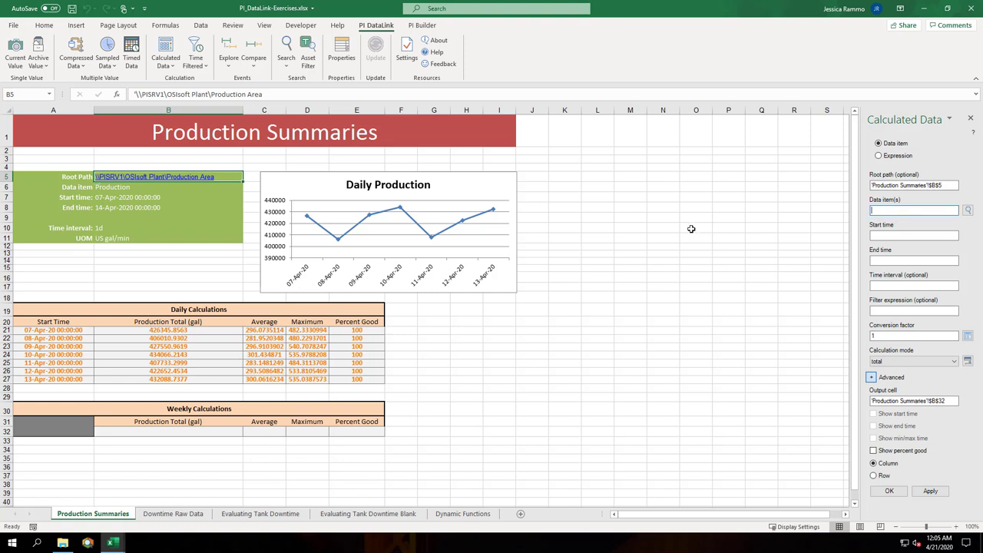
pyautogui.click(179, 187)
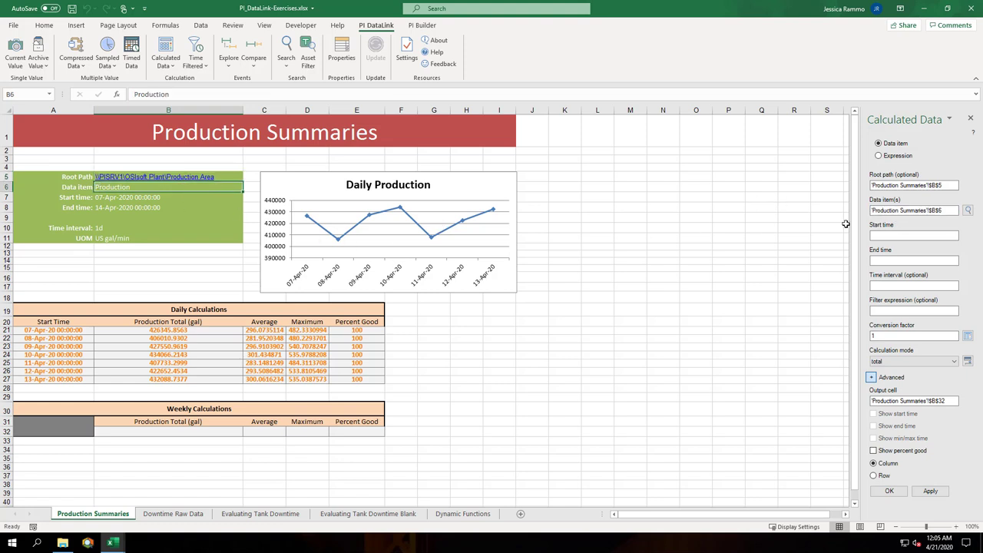
pyautogui.click(891, 235)
pyautogui.click(154, 198)
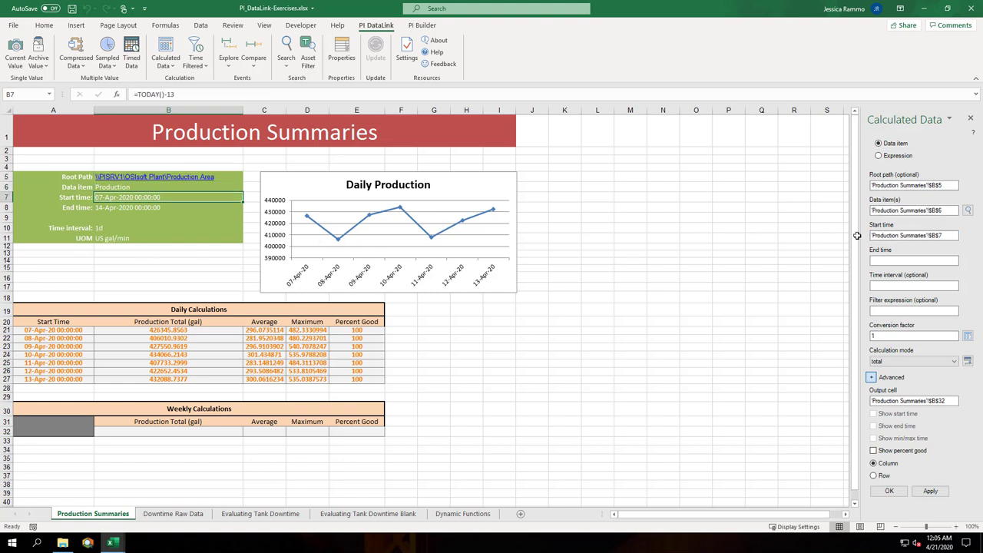